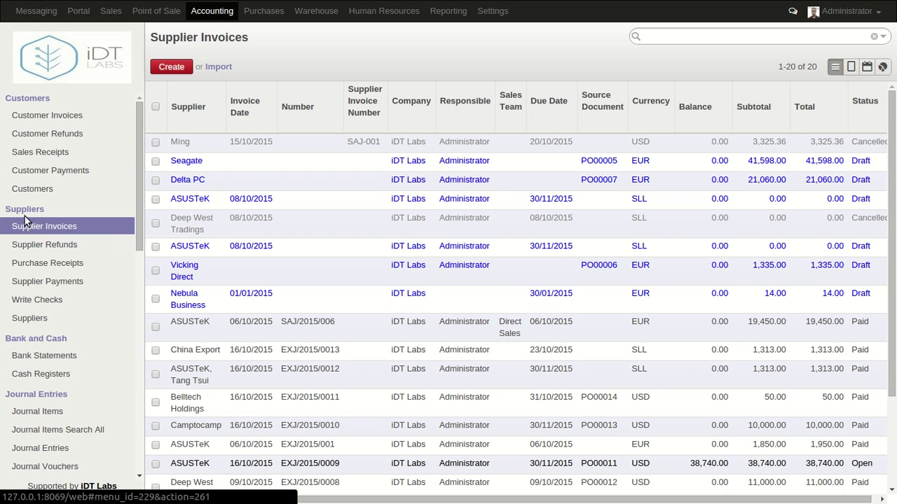
Create a new supplier invoice and choose ASUSTeK as its supplier, leaving the fiscal position blank
click(45, 228)
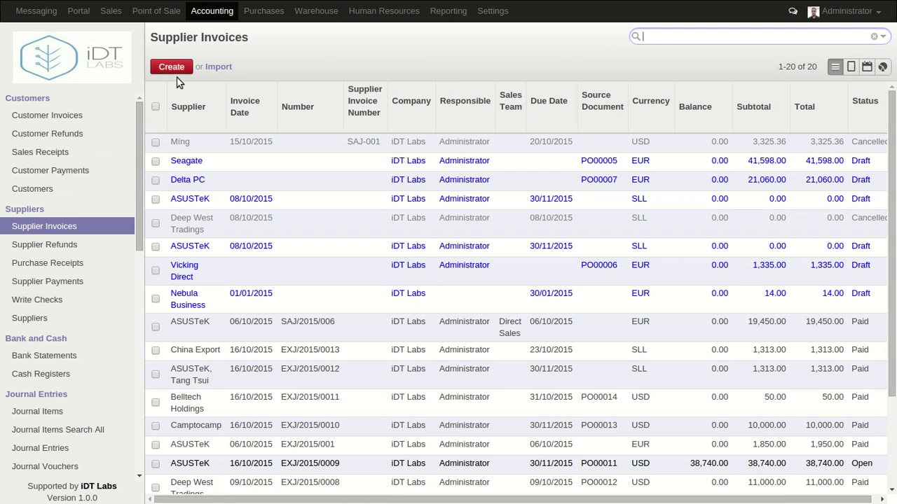
click(171, 67)
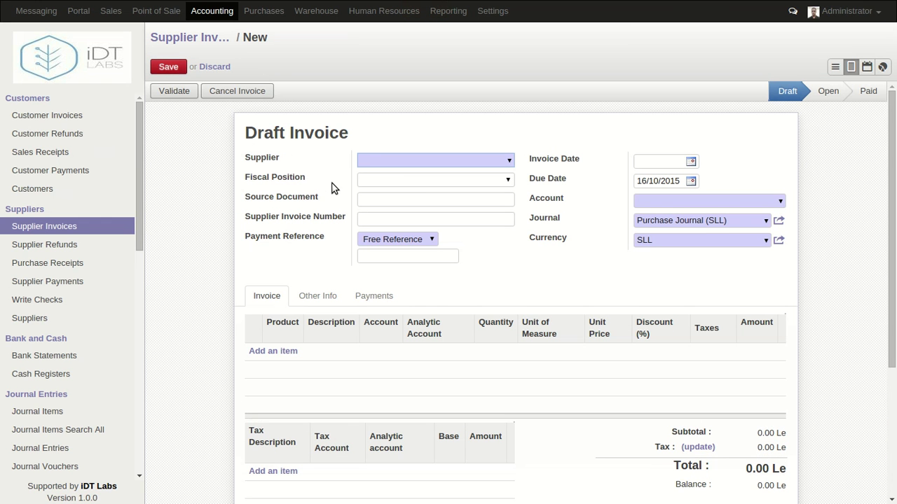
click(510, 163)
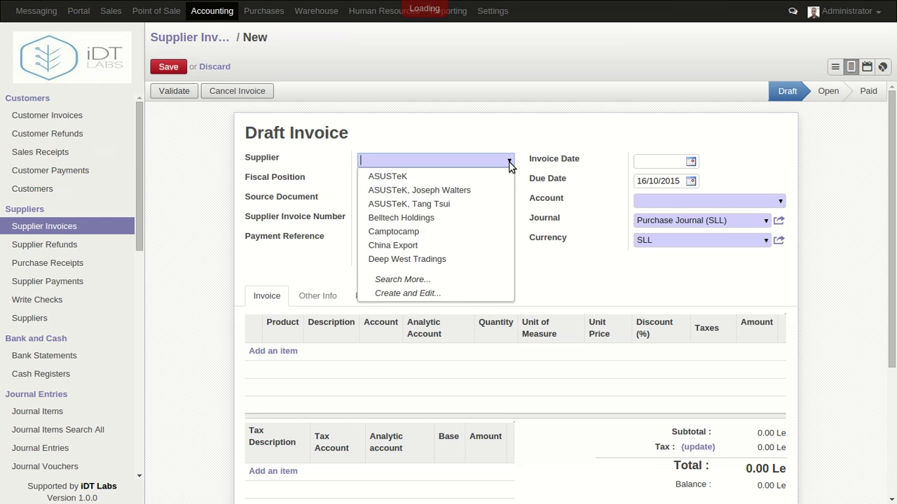
click(513, 160)
click(508, 160)
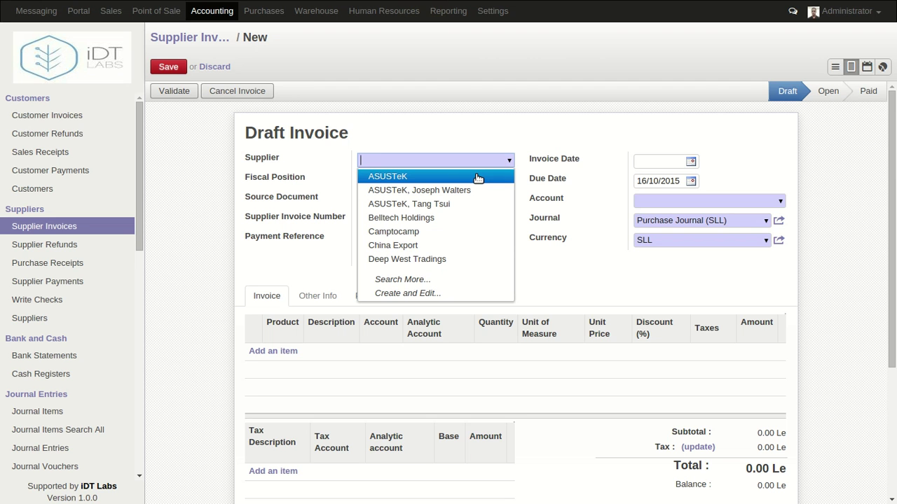
click(434, 261)
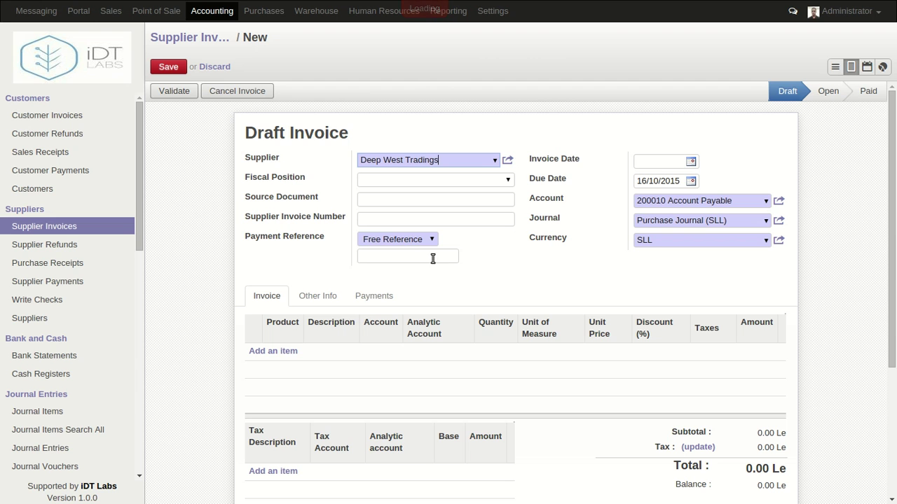
click(496, 160)
click(466, 177)
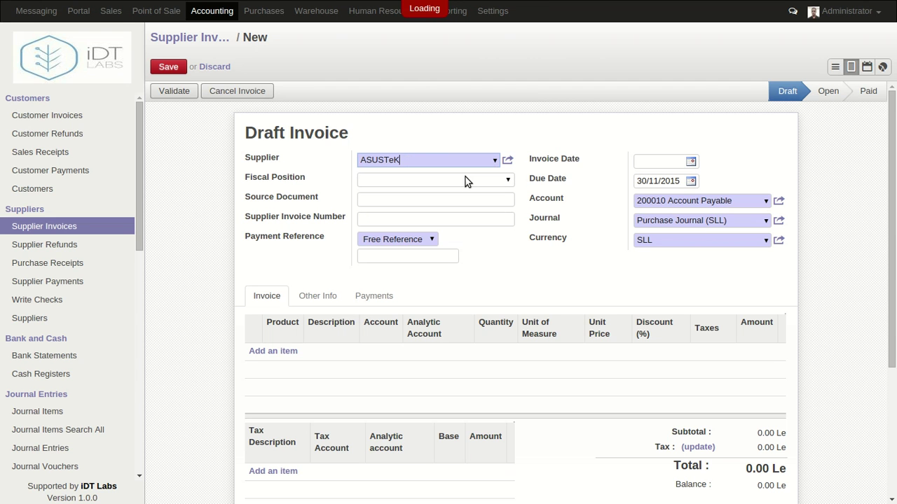
click(509, 181)
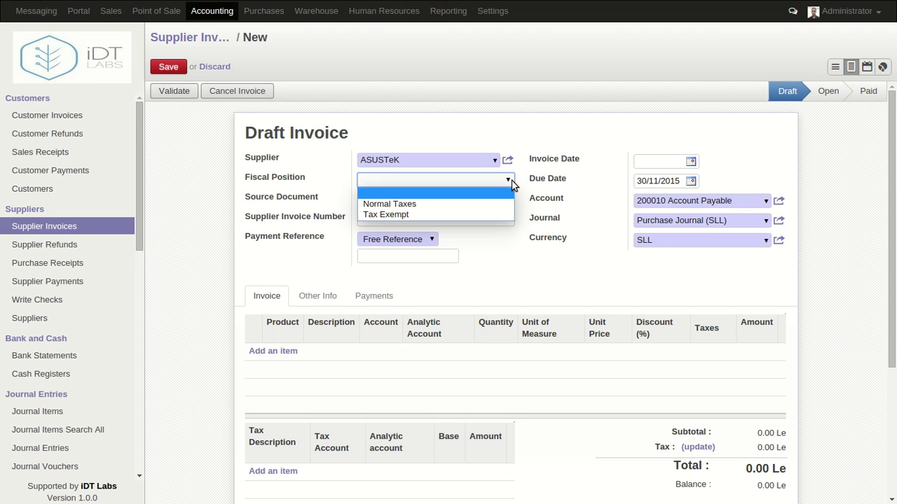
click(566, 135)
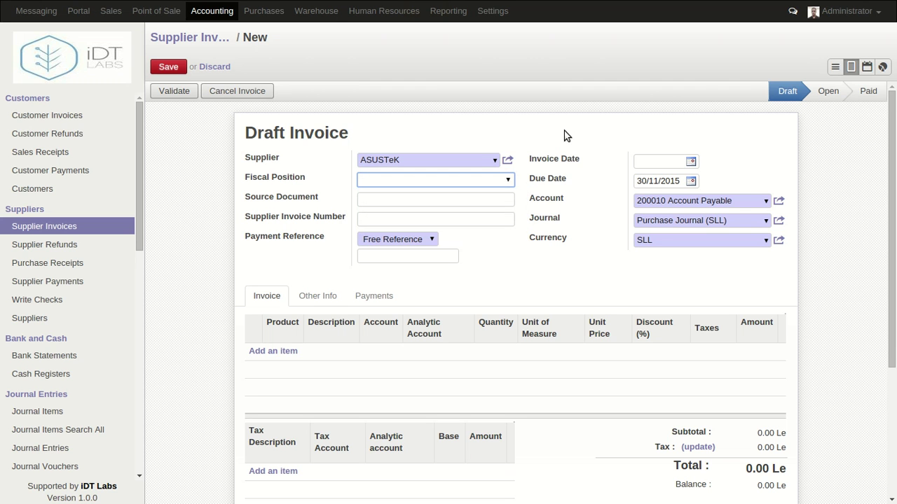
Set the invoice date to 15/10/2015 and the due date to 20/11/2015
click(690, 162)
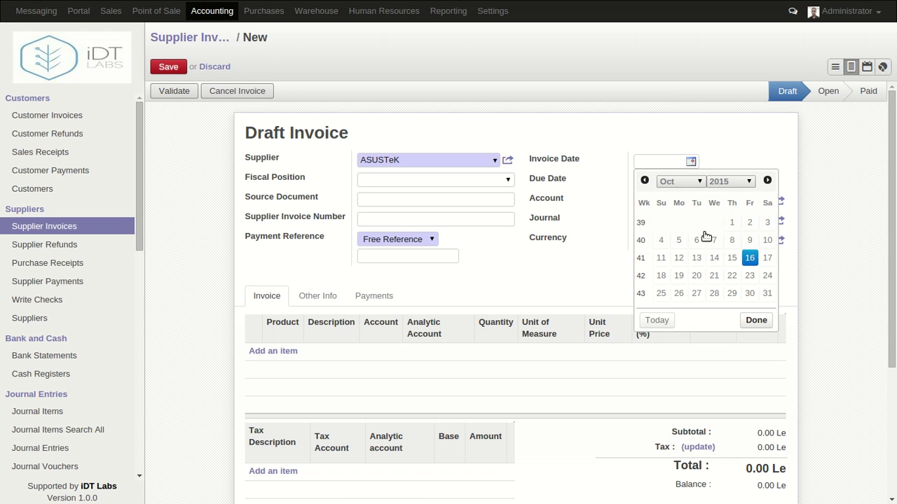
click(731, 261)
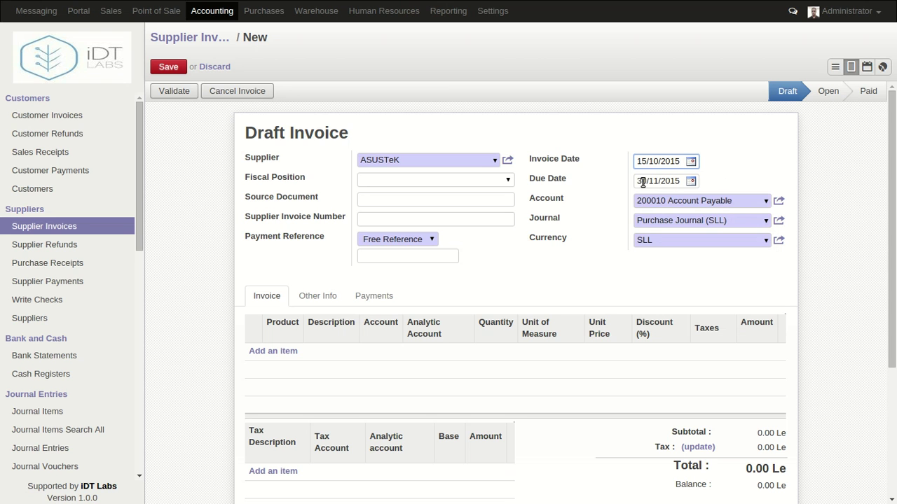
click(690, 181)
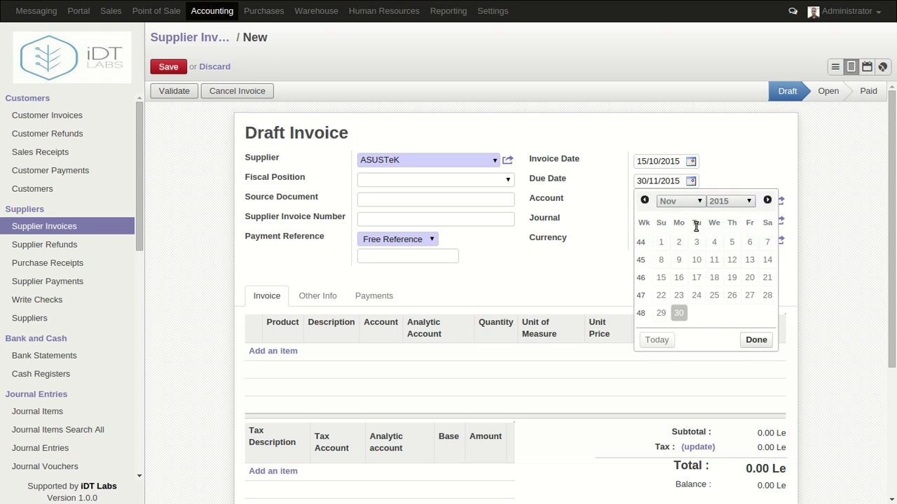
click(731, 171)
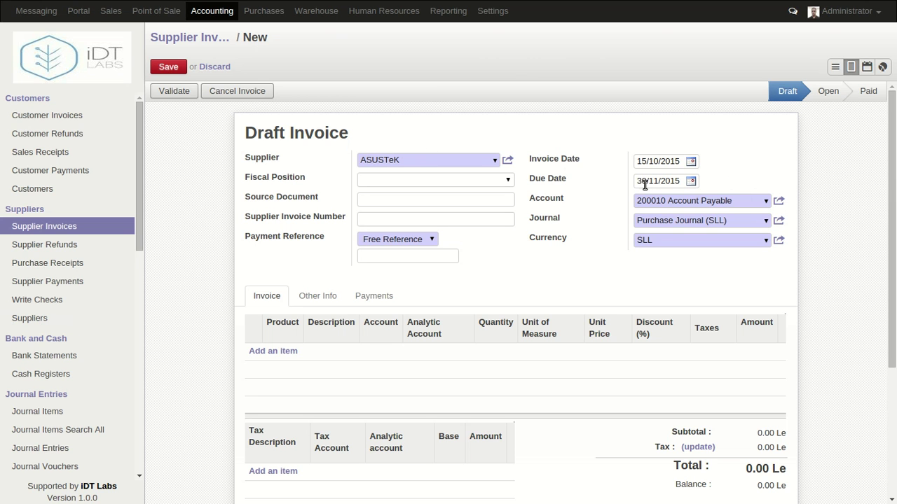
click(691, 181)
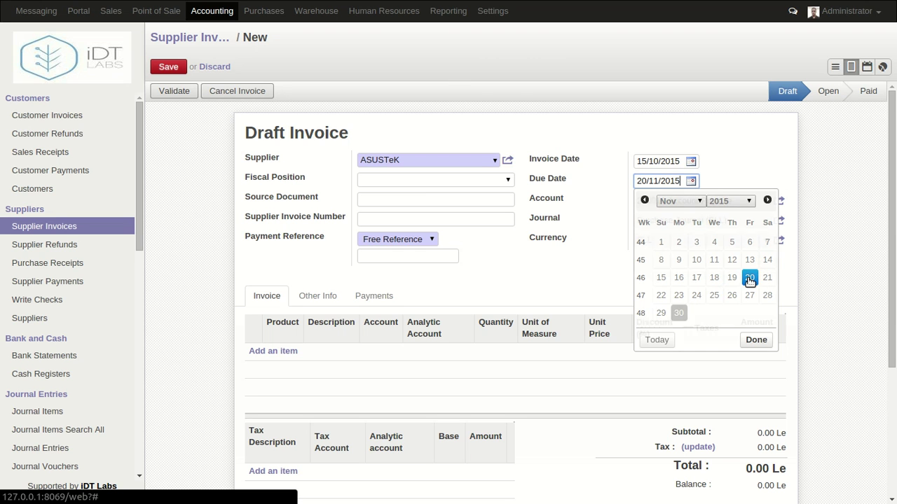
click(749, 279)
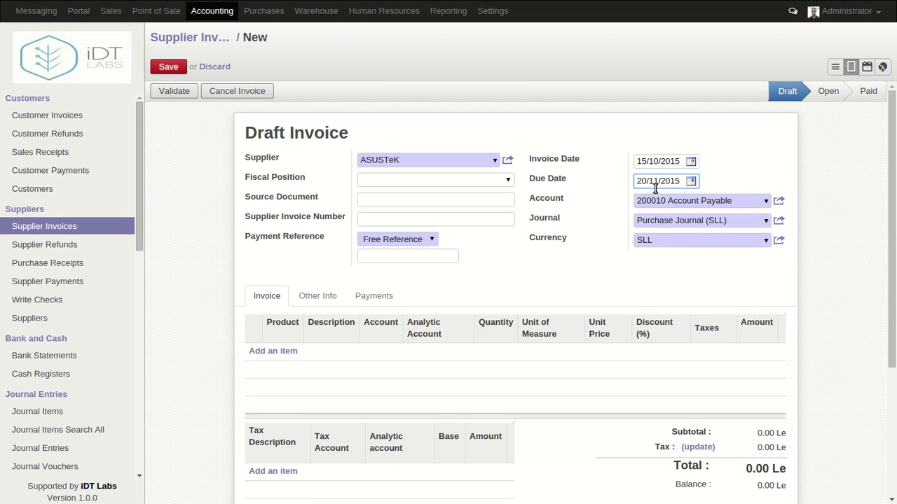
click(691, 181)
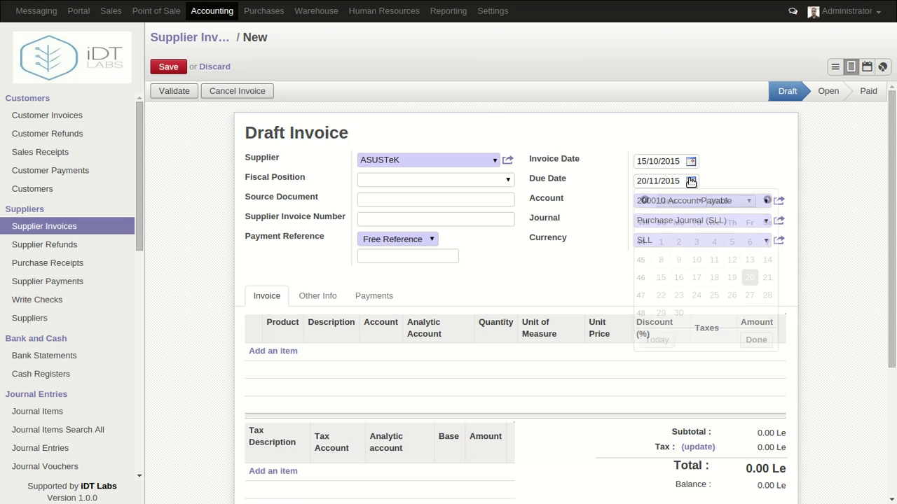
click(736, 158)
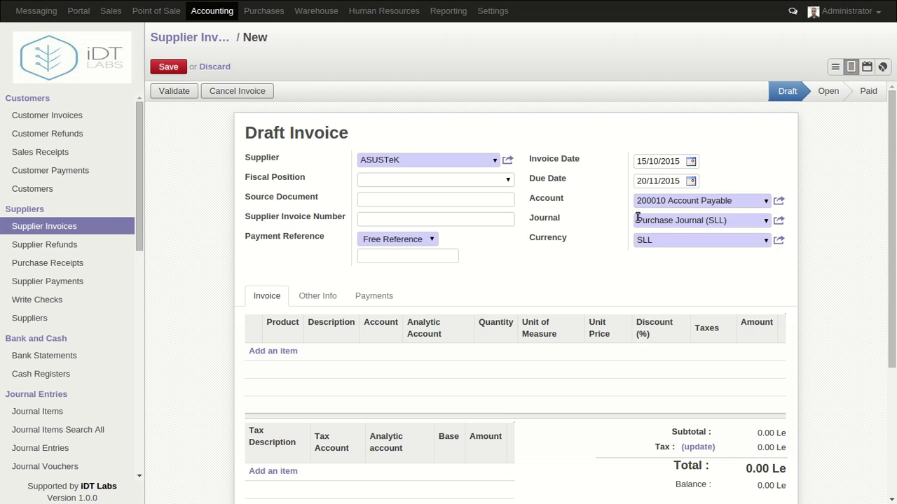
Enter SAJ-001 as the supplier invoice number
click(414, 218)
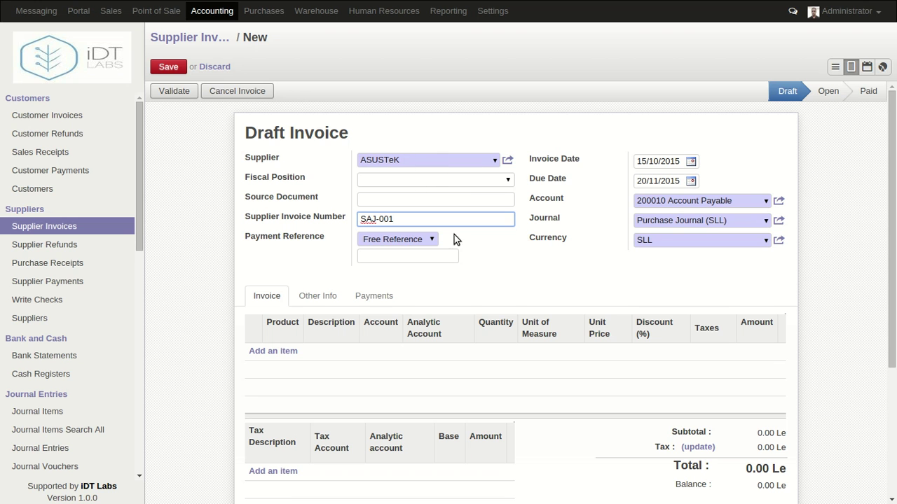
scroll(507, 272, down, 3)
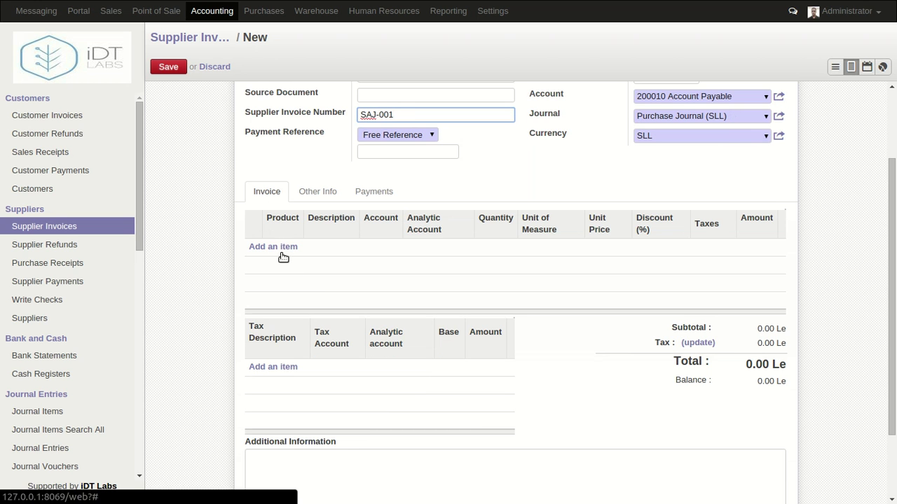
scroll(324, 295, up, 3)
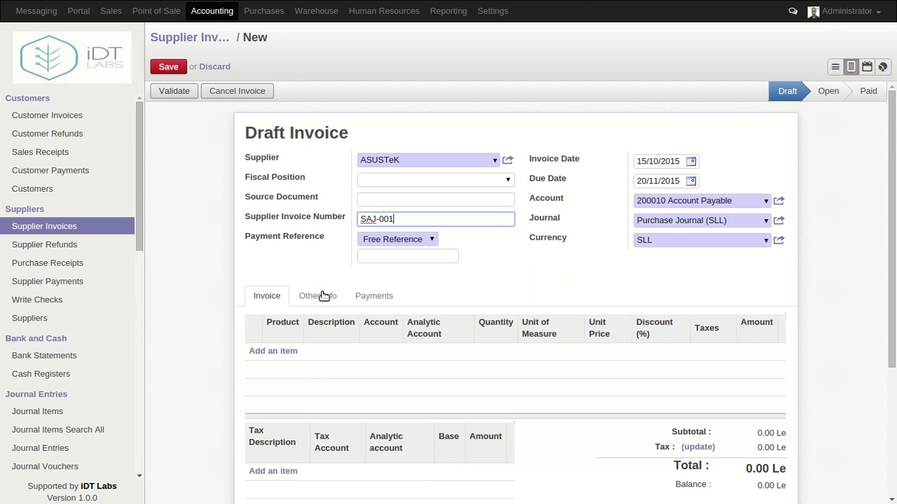
Add an invoice line for the product [A1090] iMac
click(274, 354)
click(297, 353)
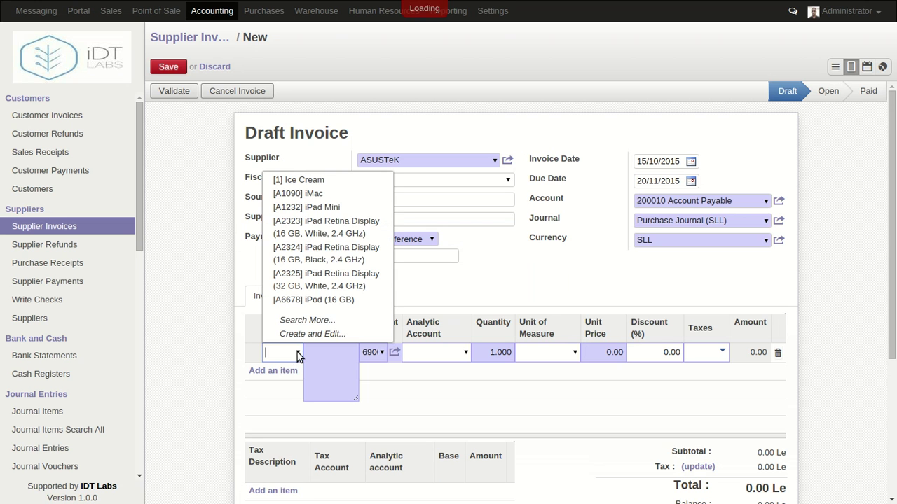
click(330, 194)
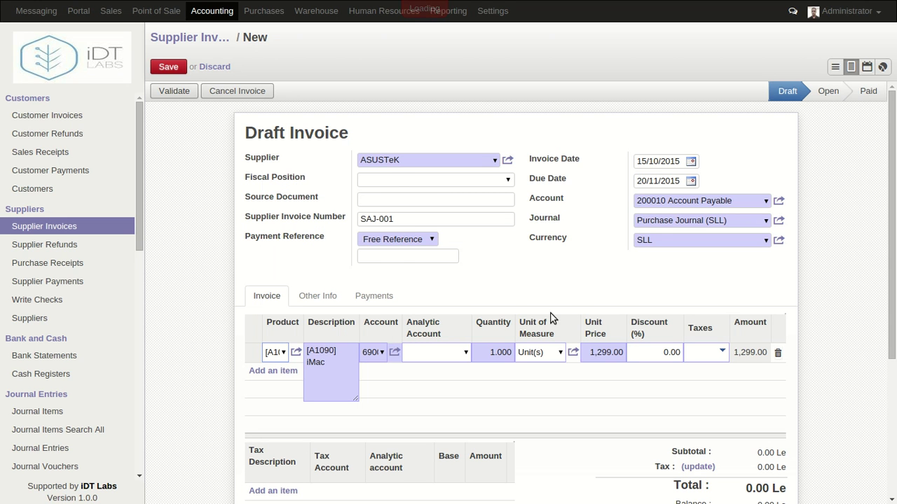
Add a second invoice line for the 16 GB iPod [A6678], picked from the full product list
click(278, 375)
click(298, 409)
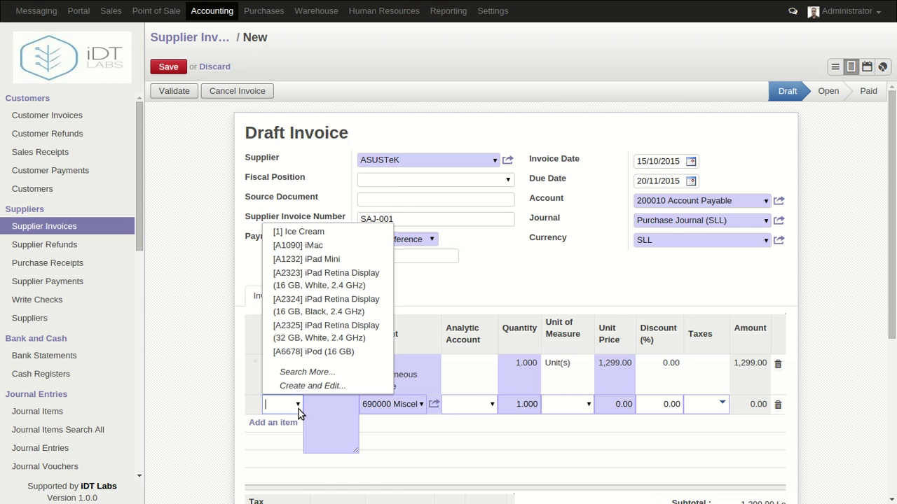
click(324, 372)
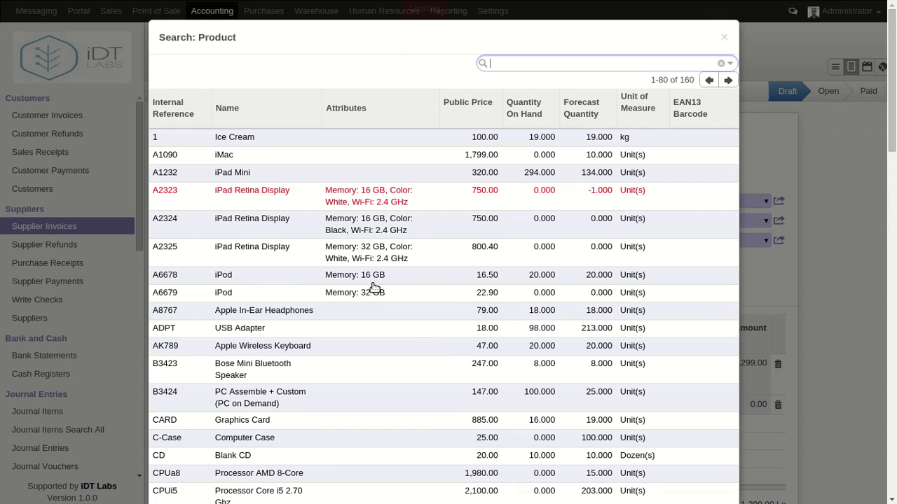
click(287, 276)
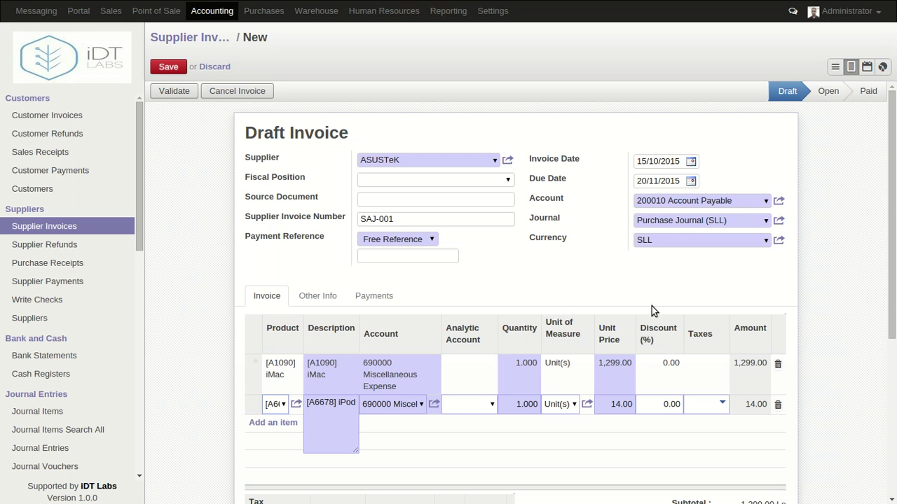
scroll(641, 305, down, 4)
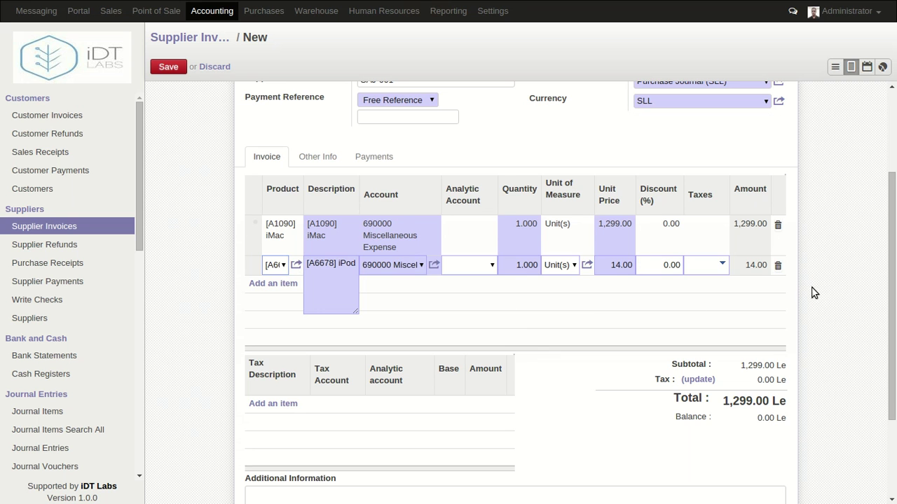
click(813, 292)
scroll(824, 288, up, 4)
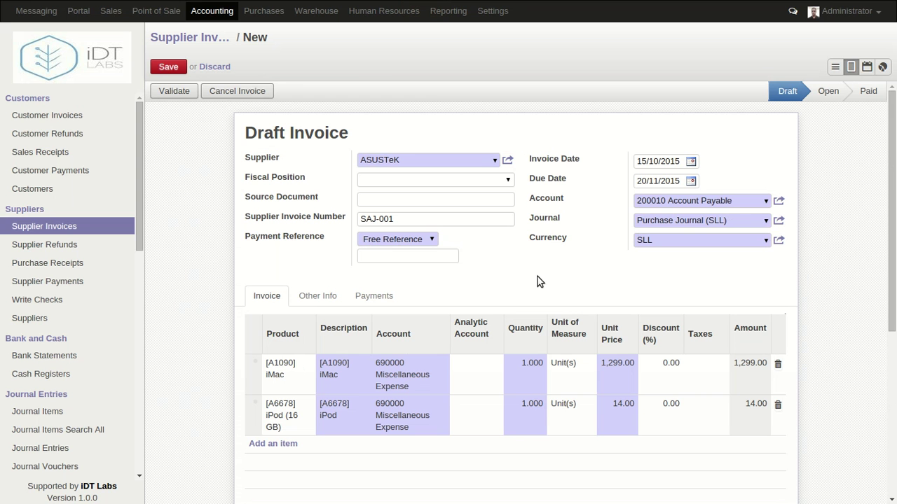
Save the draft supplier invoice, review its lines and totals, and validate it
click(169, 67)
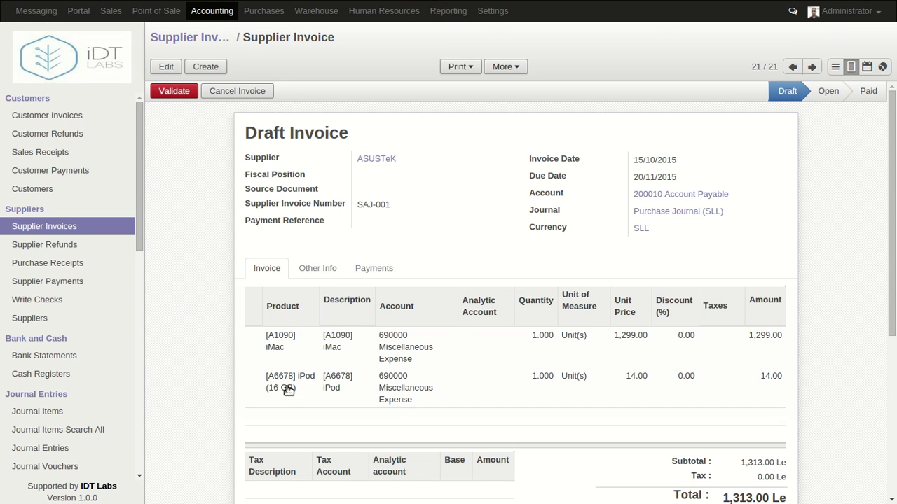
scroll(437, 326, down, 5)
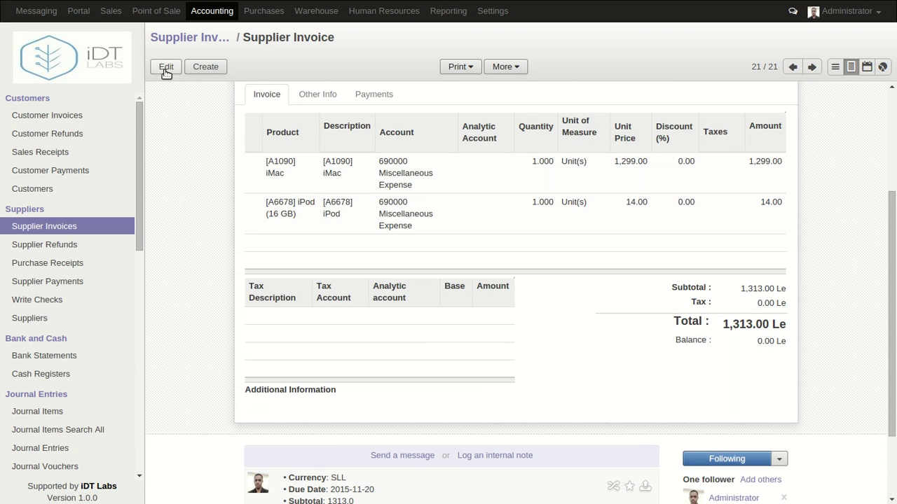
scroll(279, 242, up, 5)
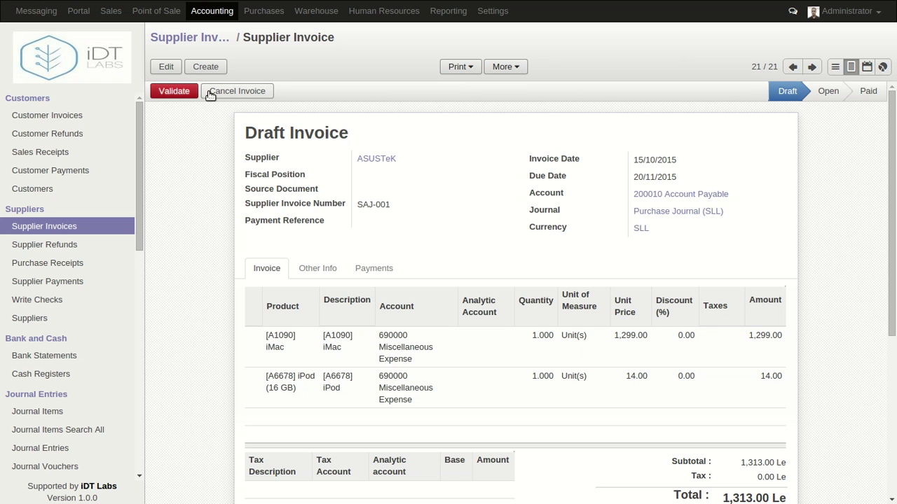
click(176, 95)
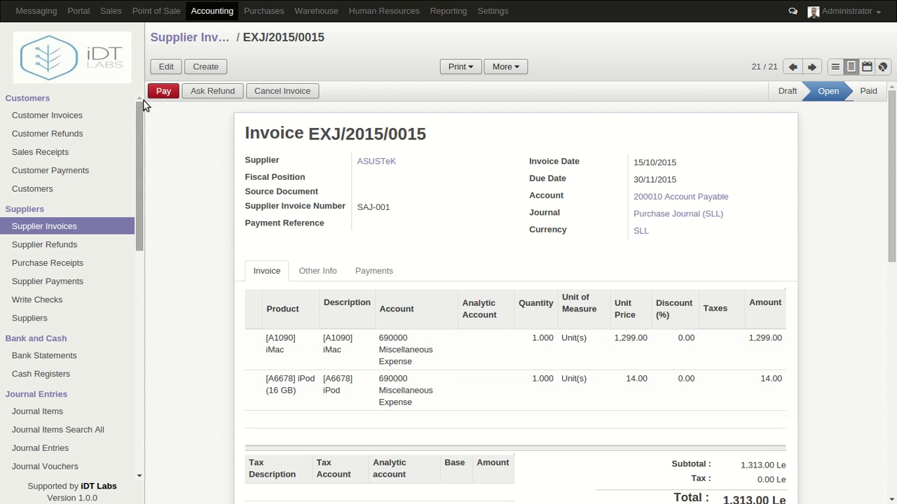
Open the validated invoice for editing, look over its lines, and save it without changes
click(161, 68)
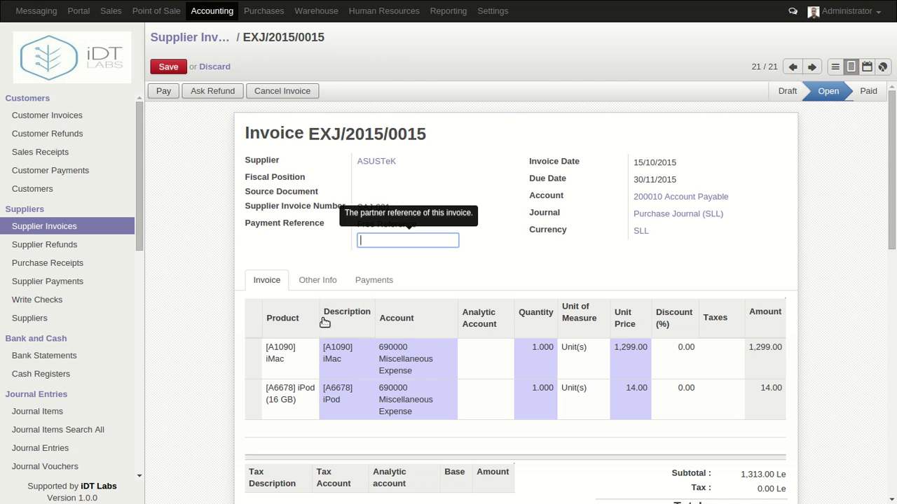
scroll(326, 323, down, 2)
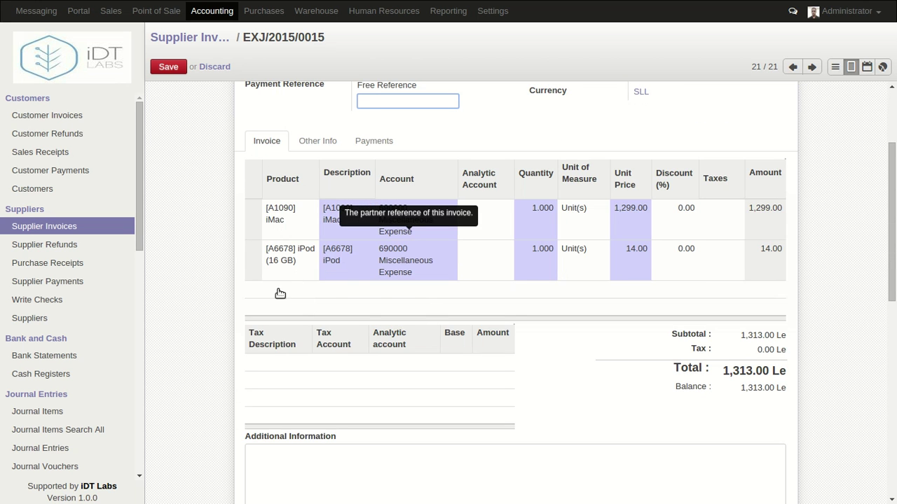
scroll(290, 194, up, 2)
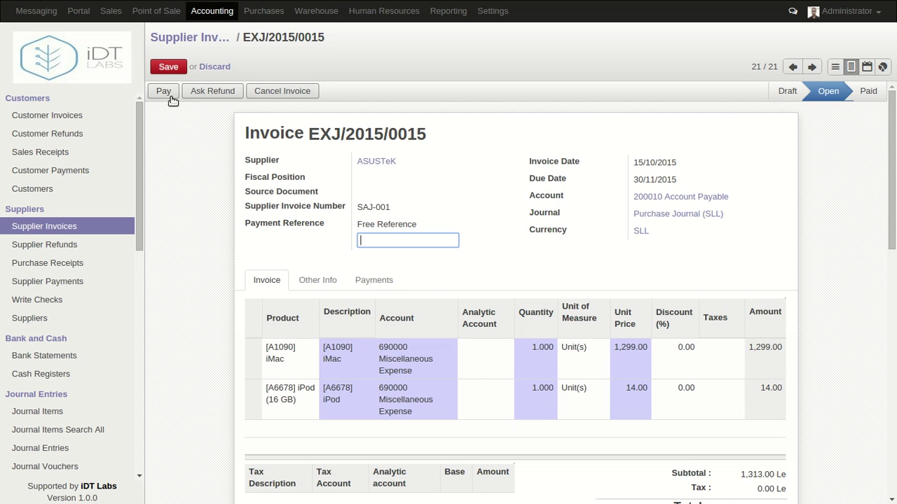
click(166, 66)
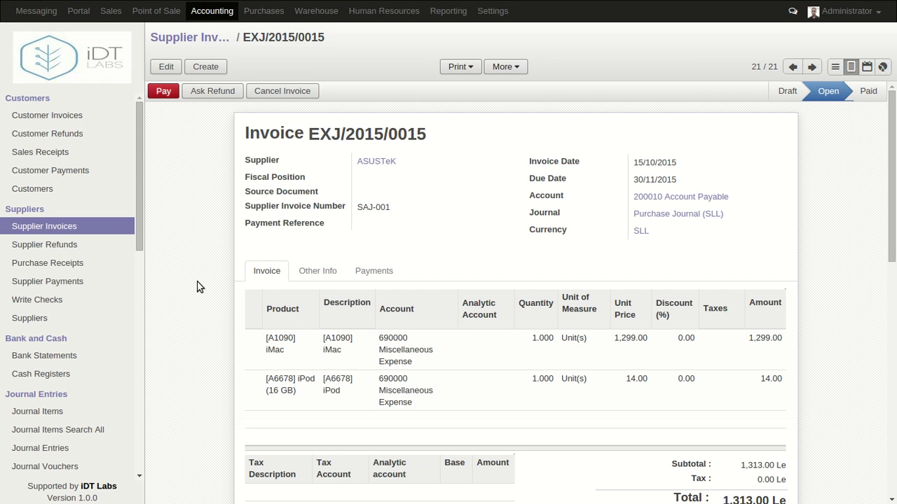
Register the full payment of the open ASUSTeK supplier invoice with Bank (SLL) as payment method
click(162, 92)
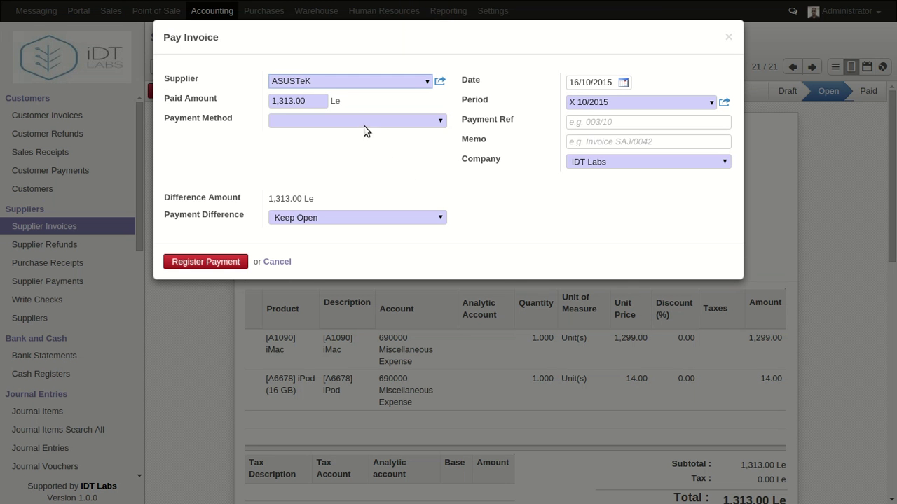
click(439, 123)
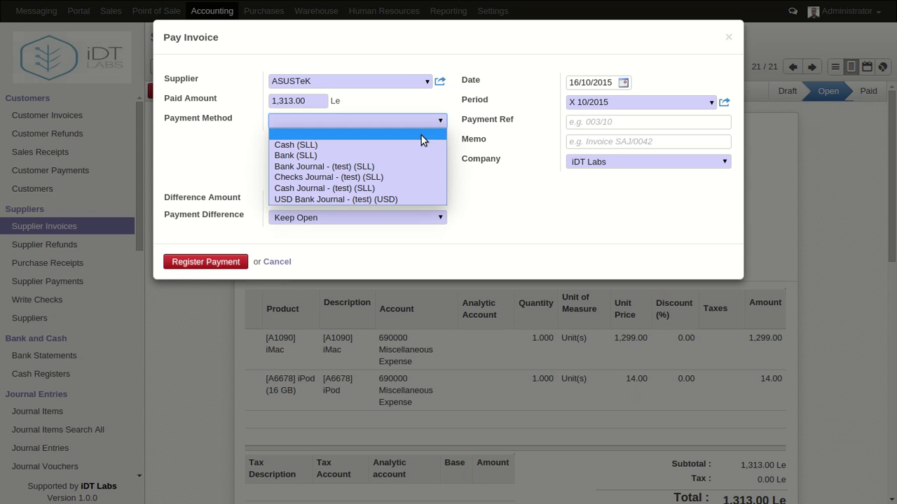
click(382, 154)
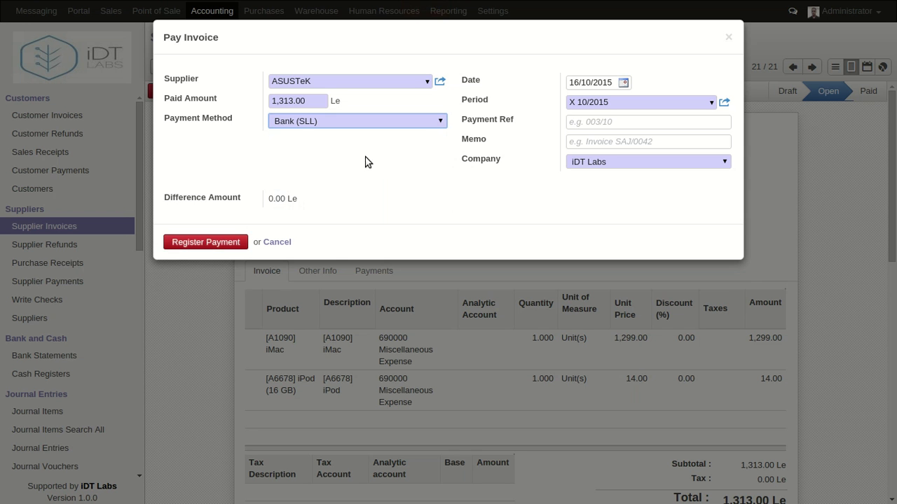
click(201, 243)
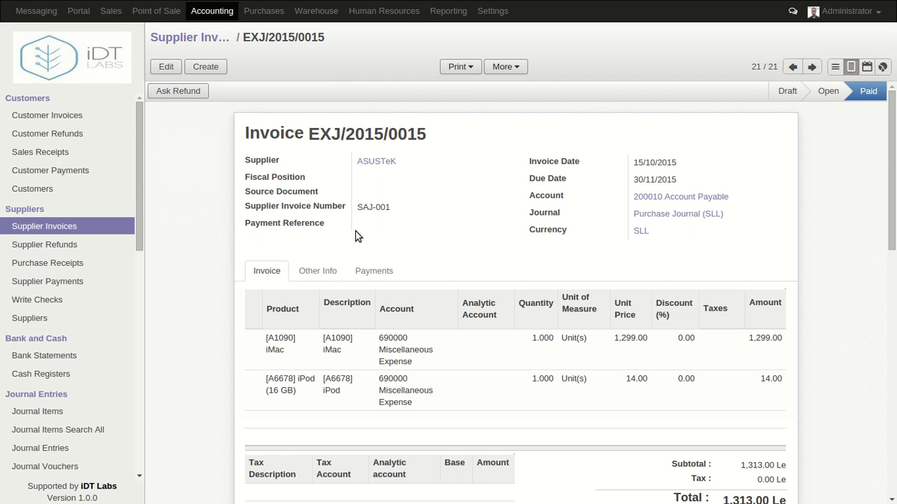
Examine the ASUSTeK invoice's status and its invoice number
mouse_move(835, 92)
drag(308, 134, 406, 135)
click(429, 141)
mouse_move(410, 135)
mouse_down()
mouse_move(330, 135)
mouse_move(417, 135)
mouse_up()
click(330, 134)
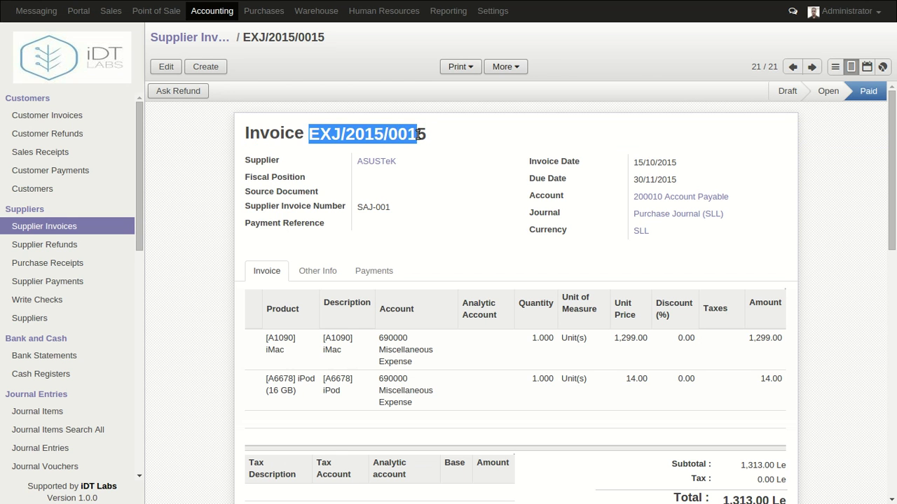
right_click(410, 140)
click(426, 145)
Examine the newest ASUSTeK payment made through Bank (SLL) among the supplier payments, and return to the supplier invoices list
click(74, 283)
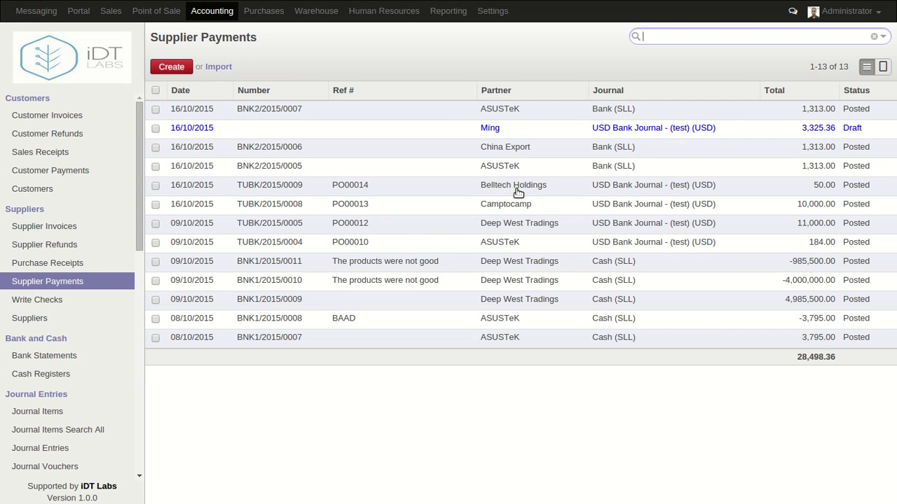
click(618, 114)
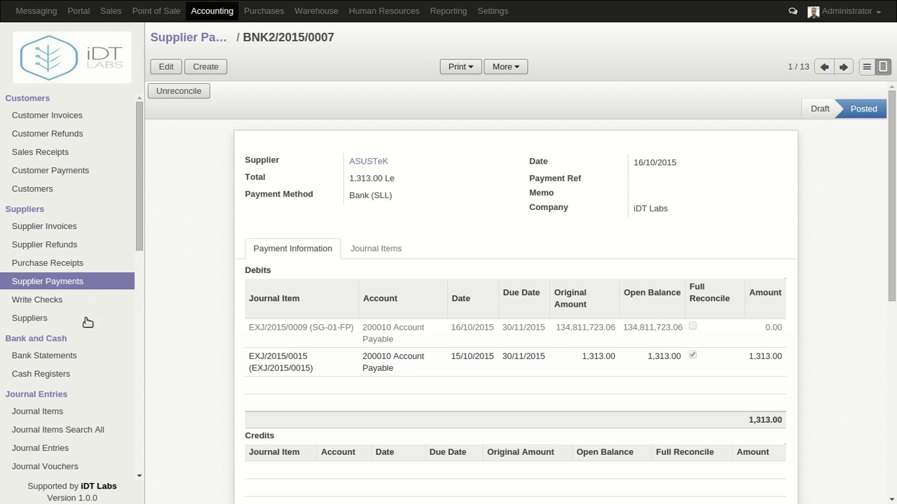
click(48, 228)
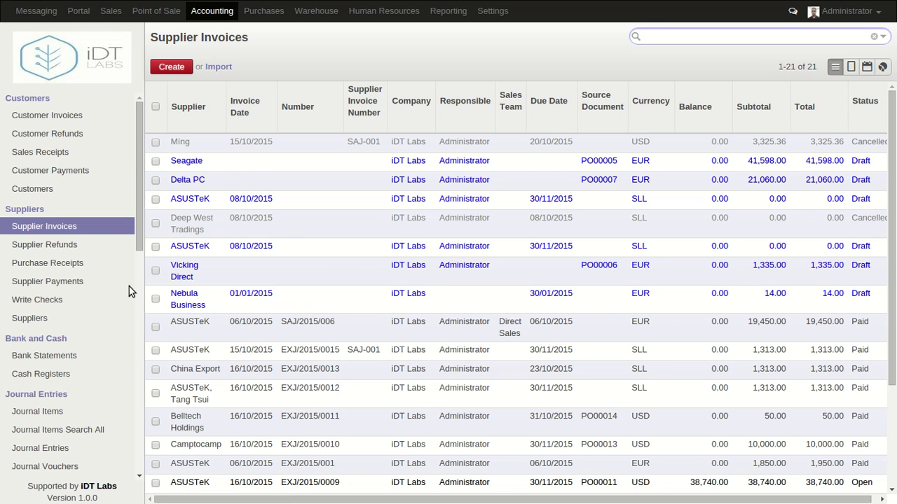
Create a new supplier refund for ASUSTeK with invoice date 14/10/2015 and due date 17/11/2015
click(73, 248)
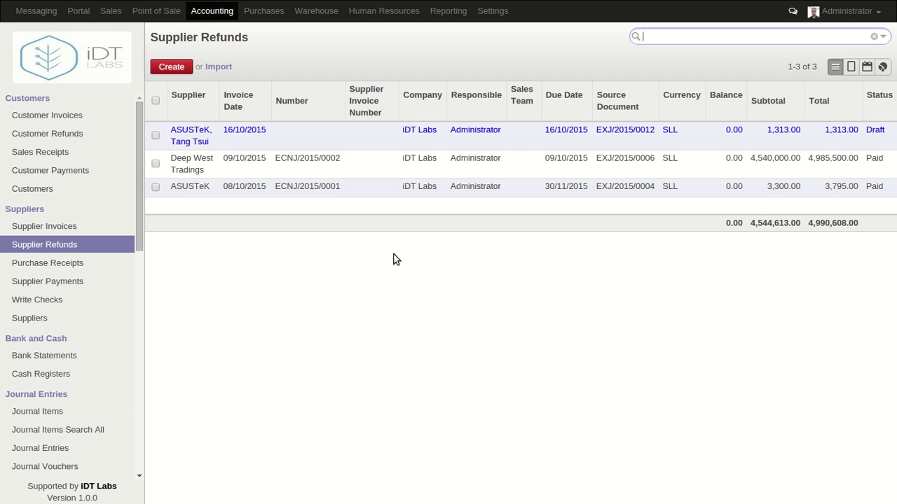
click(171, 68)
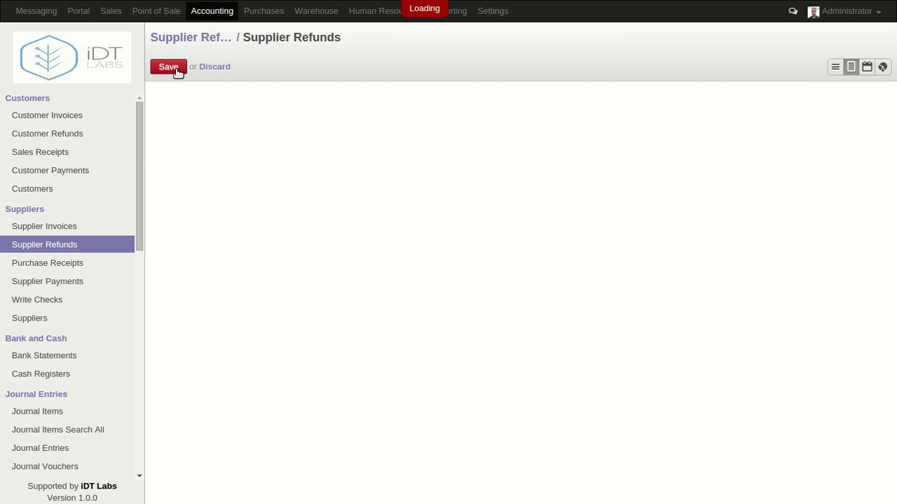
click(509, 163)
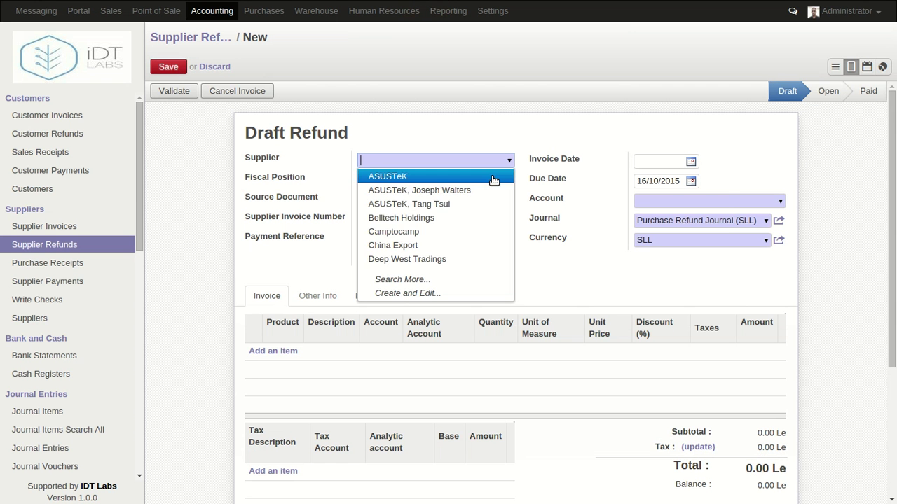
click(492, 178)
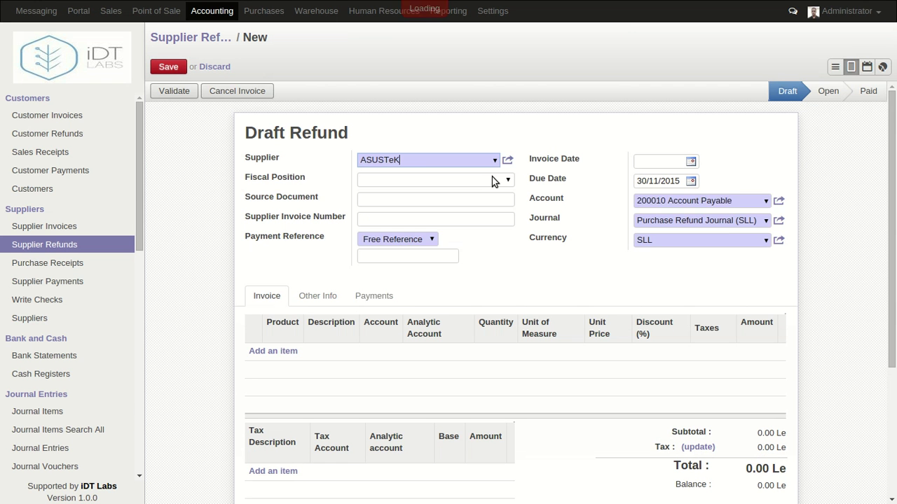
click(691, 163)
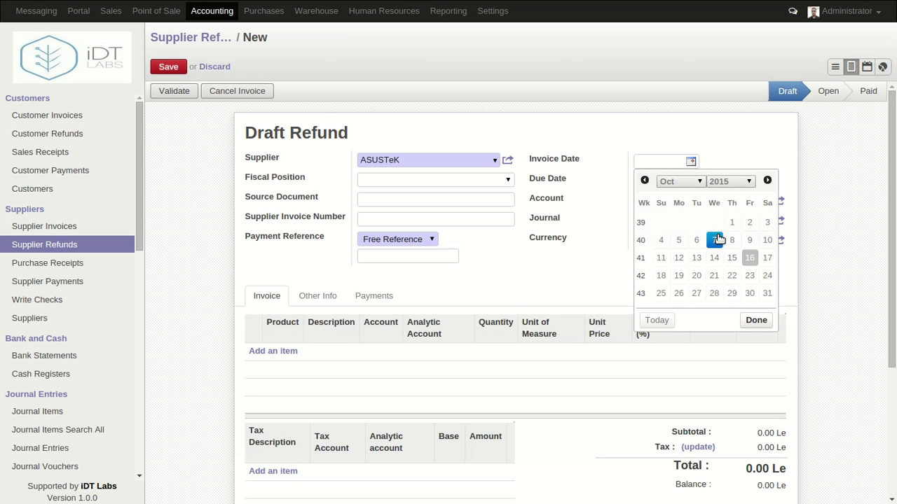
click(714, 257)
click(691, 181)
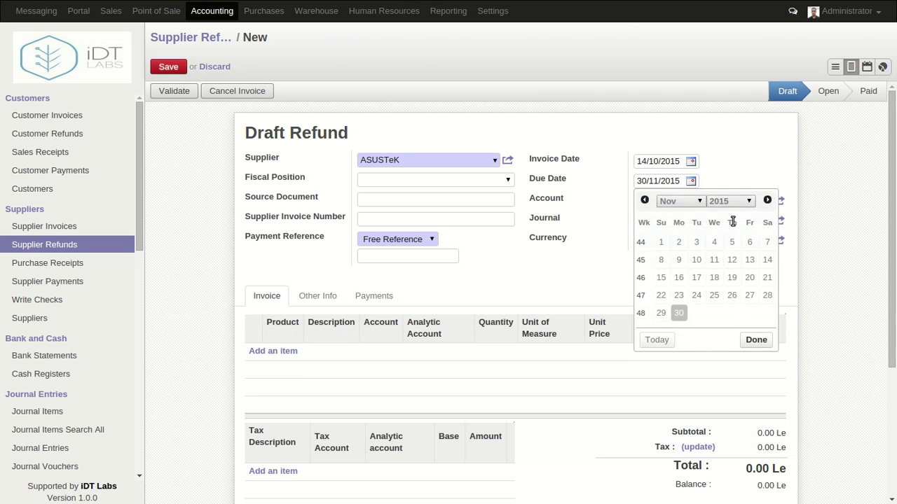
click(696, 278)
click(380, 220)
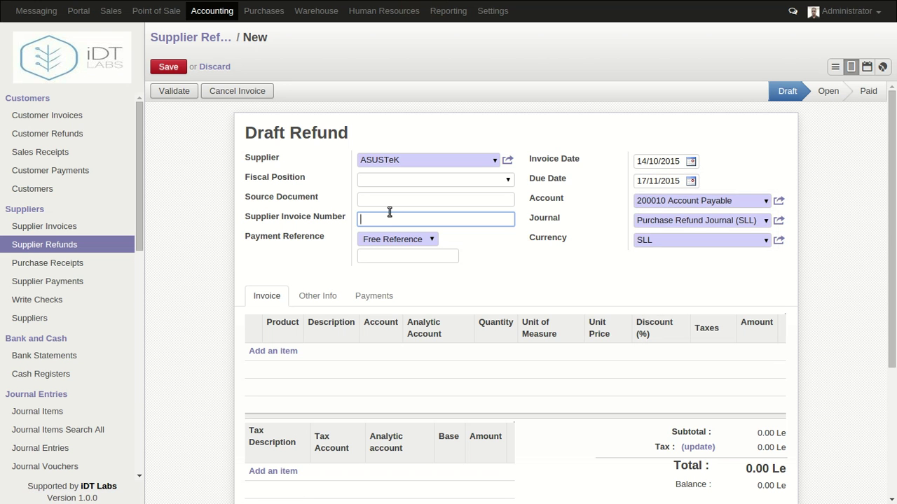
Add refund lines for the products [A1090] iMac and [A6678] iPod (16 GB)
click(286, 352)
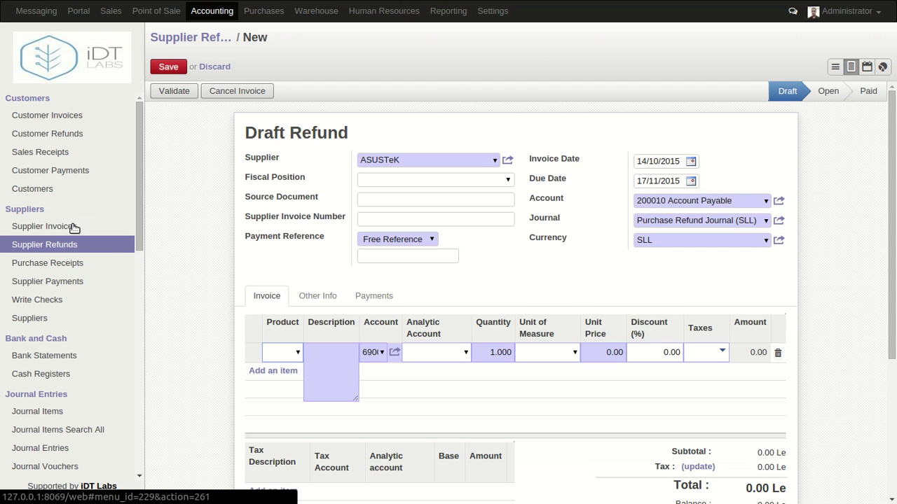
click(297, 353)
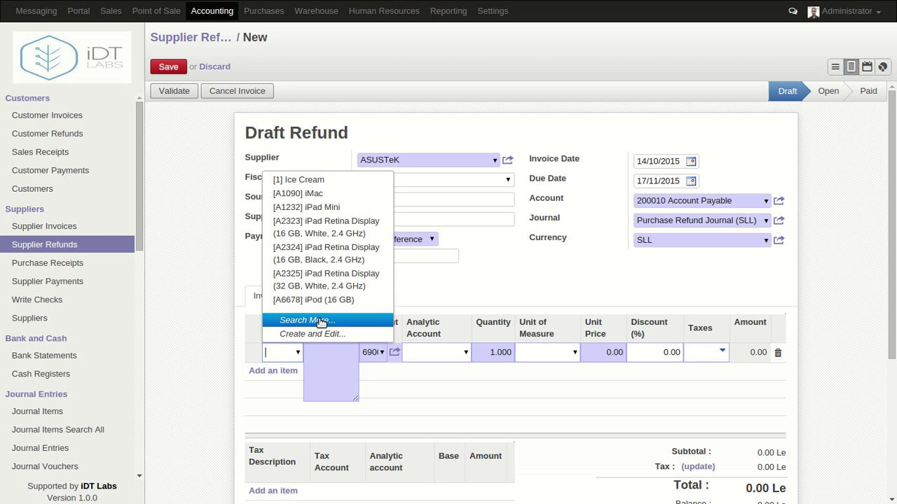
click(322, 194)
click(285, 379)
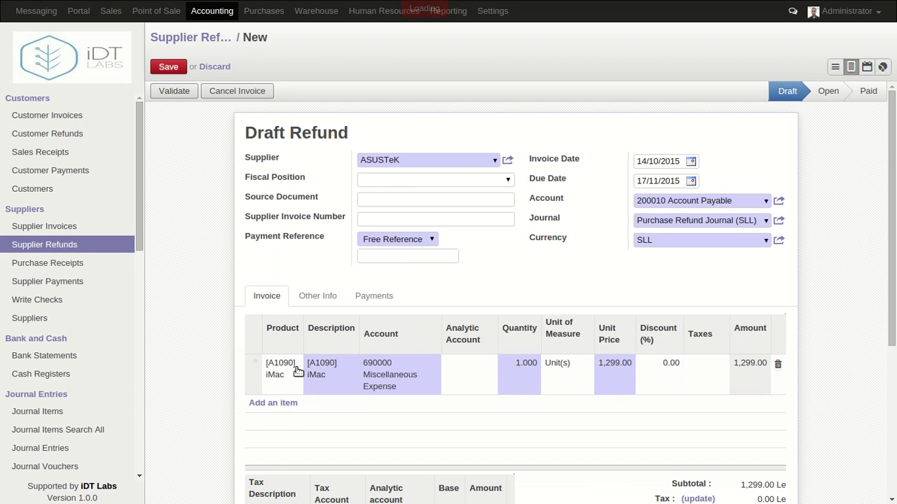
click(273, 403)
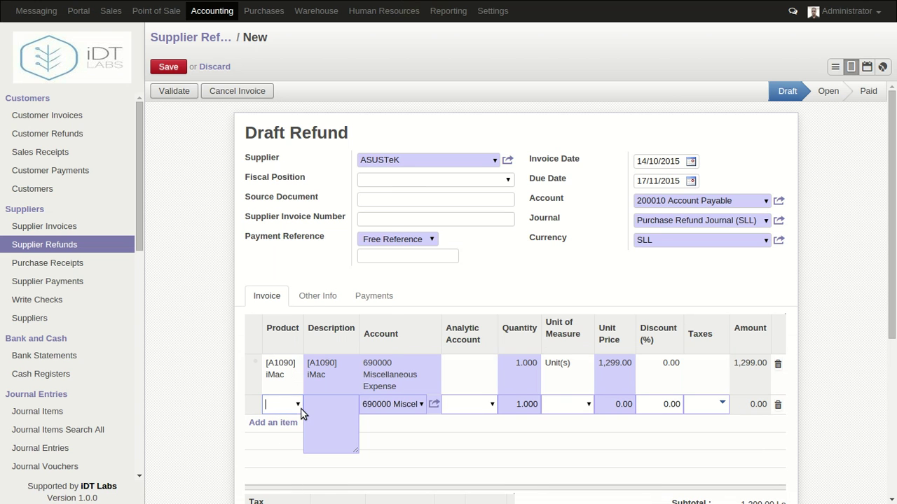
click(298, 404)
click(334, 352)
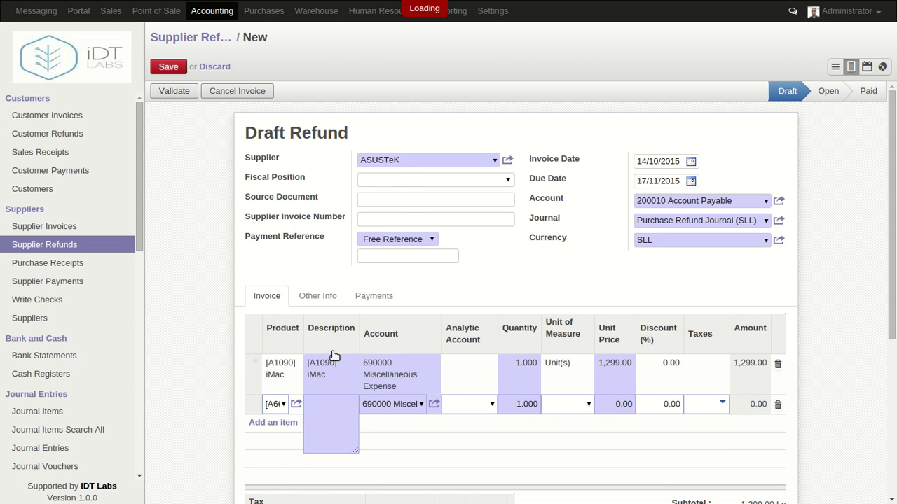
click(474, 221)
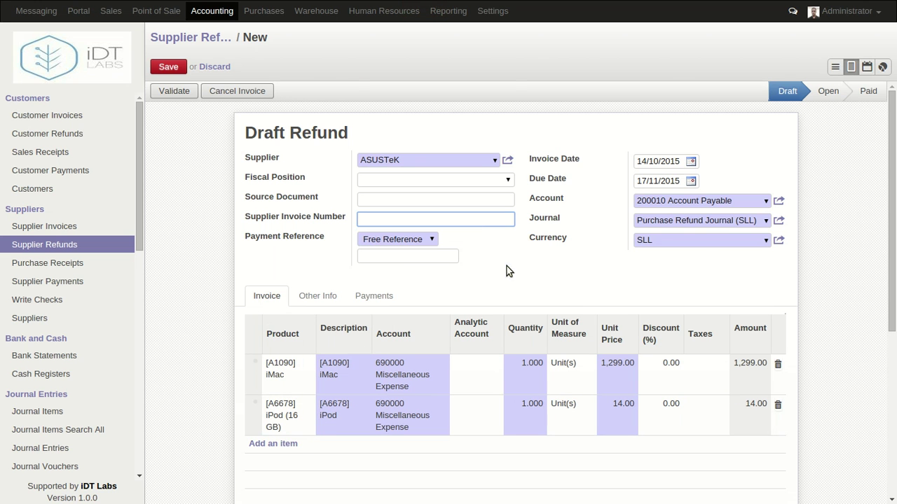
Look over the new ASUSTeK refund and save it as a draft
scroll(530, 234, down, 3)
scroll(526, 234, up, 3)
key(alt+s)
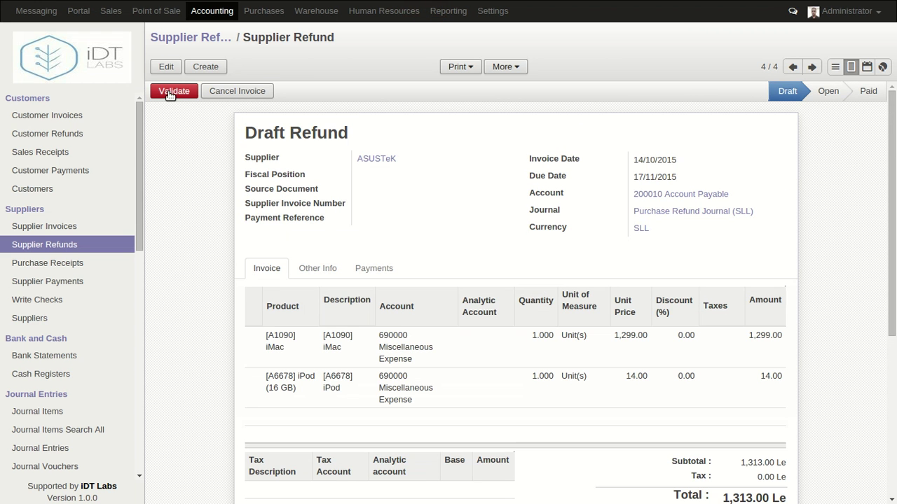
click(175, 90)
Sort the supplier invoices by status with the paid ones first, and open the paid ASUSTeK invoice dated 15/10/2015
click(55, 227)
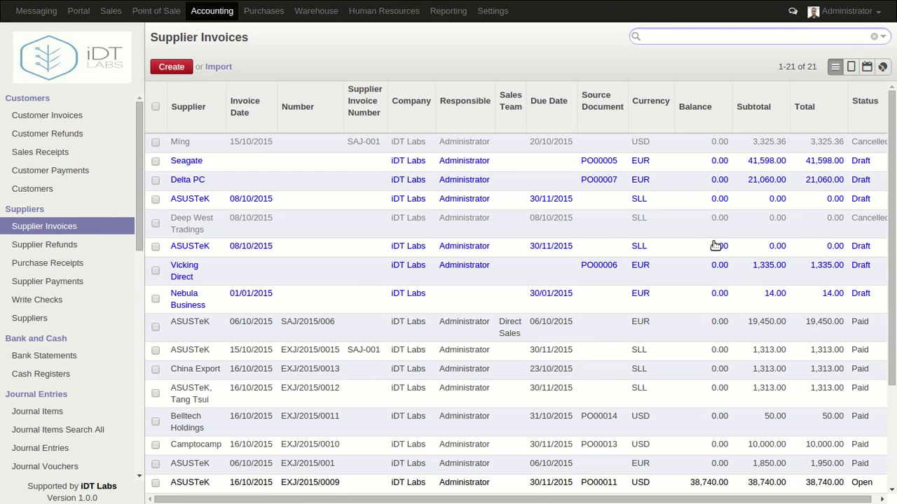
click(876, 107)
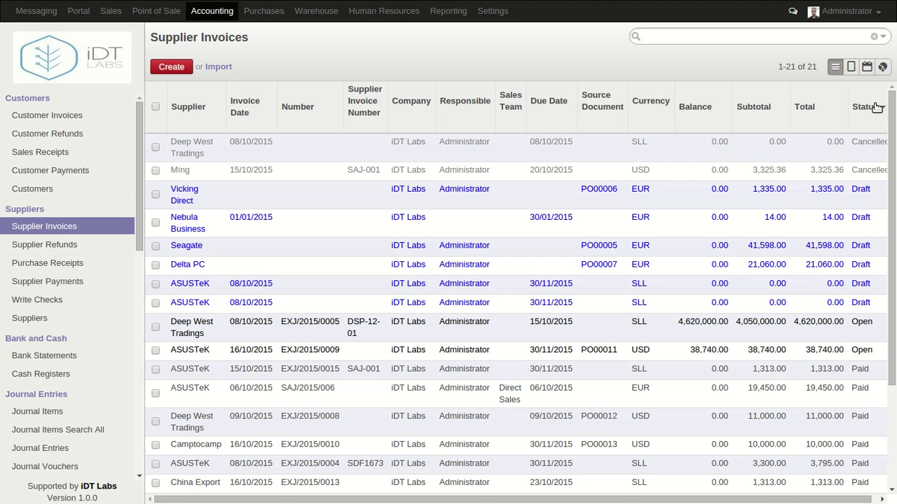
click(877, 106)
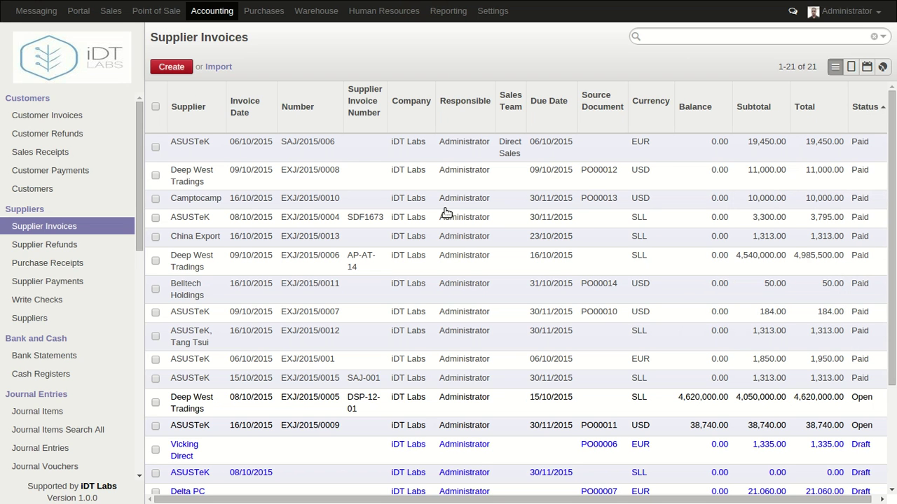
click(236, 148)
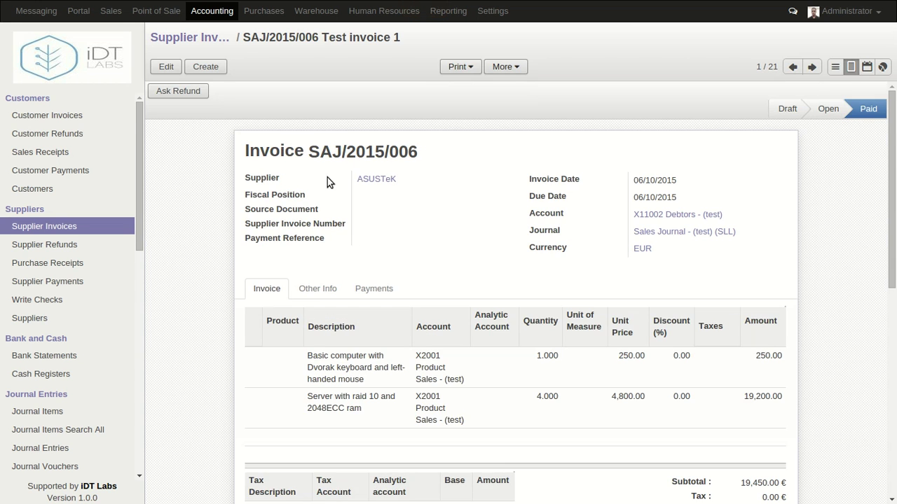
click(190, 35)
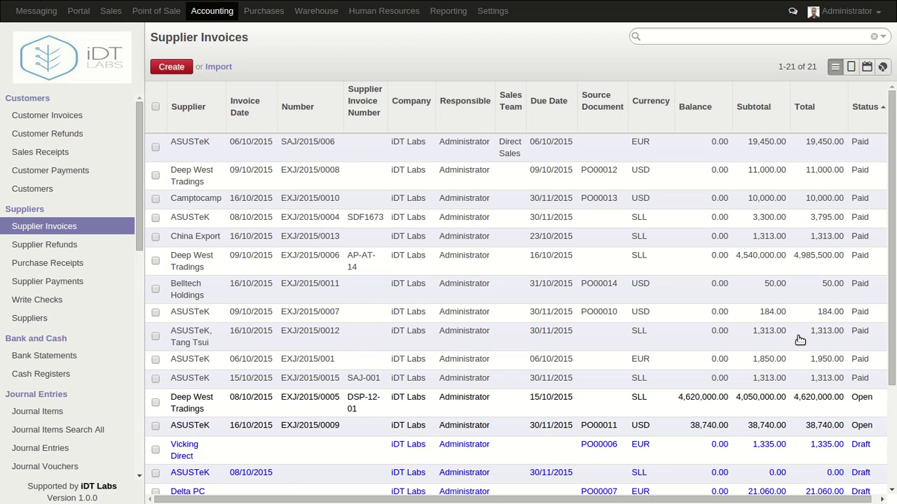
click(794, 379)
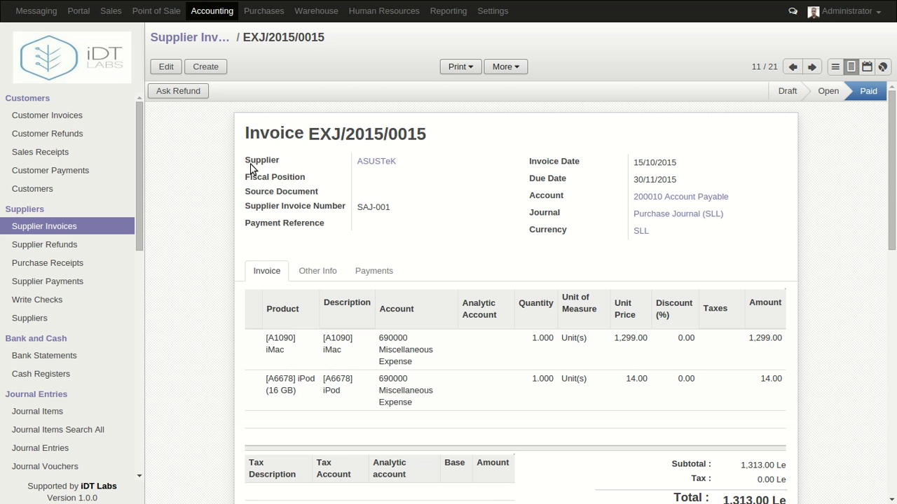
Request a draft refund of the invoice with the reason "The products were bad", keeping Purchase Refund Journal (SLL) as refund journal
click(182, 94)
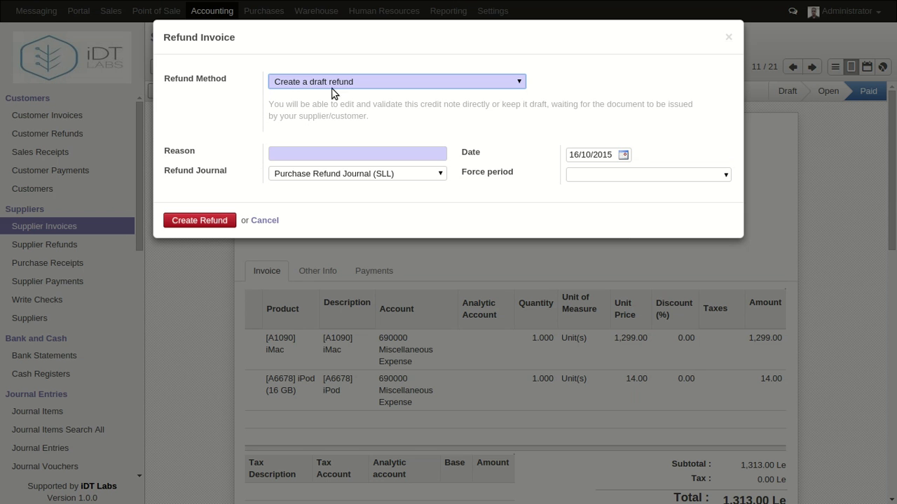
click(216, 221)
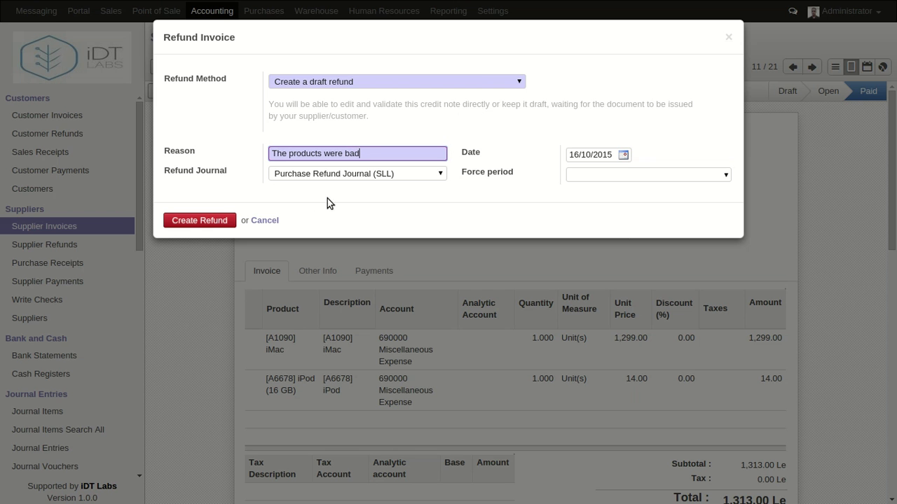
click(189, 225)
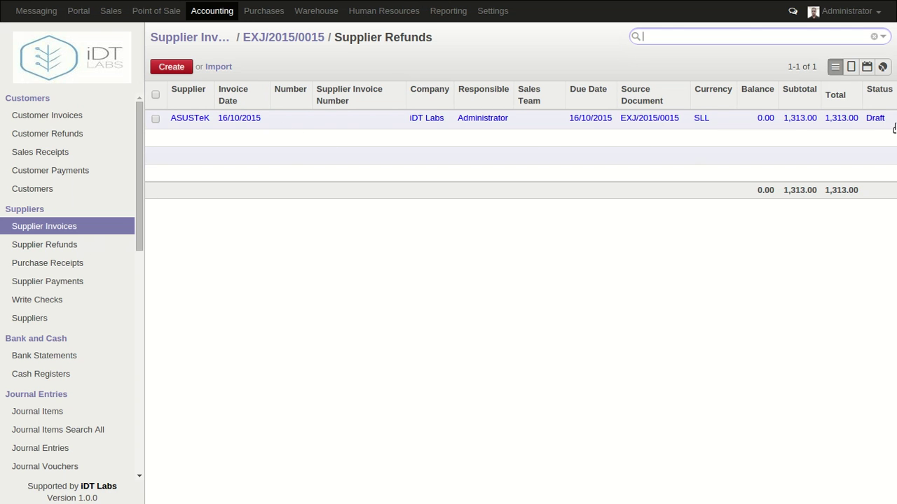
Open the ASUSTeK draft refund dated 16/10/2015 from the supplier refunds and validate it
click(67, 247)
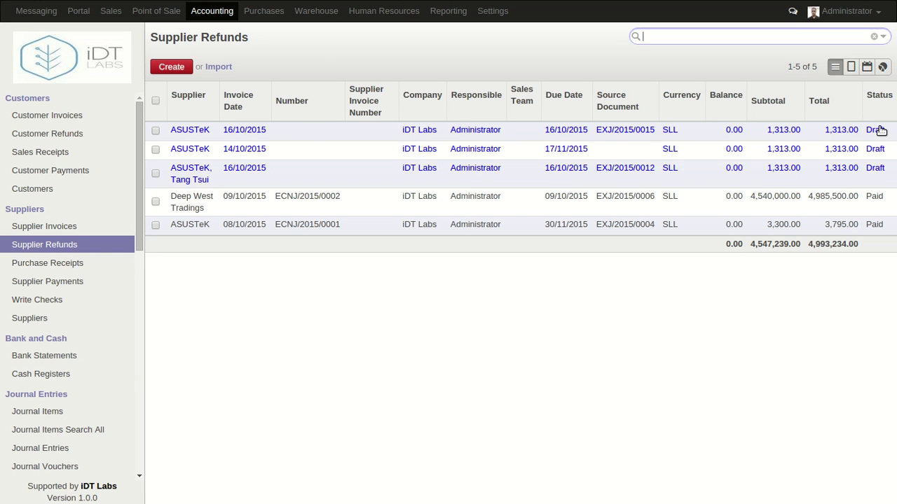
click(426, 131)
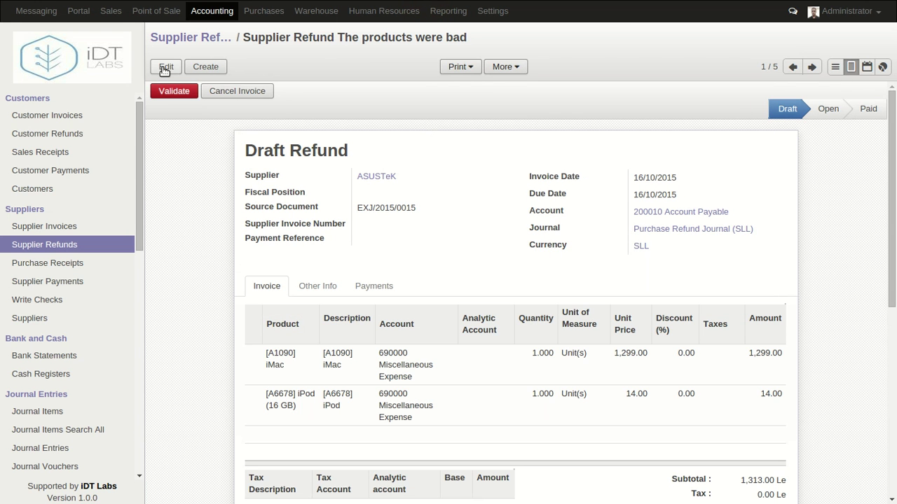
click(173, 92)
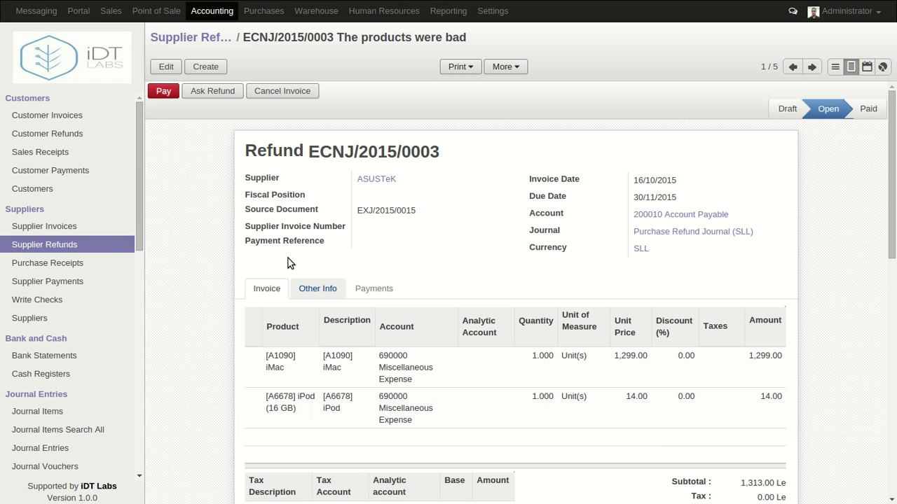
Register the payment of the validated ASUSTeK refund with Cash (SLL) as payment method
click(151, 93)
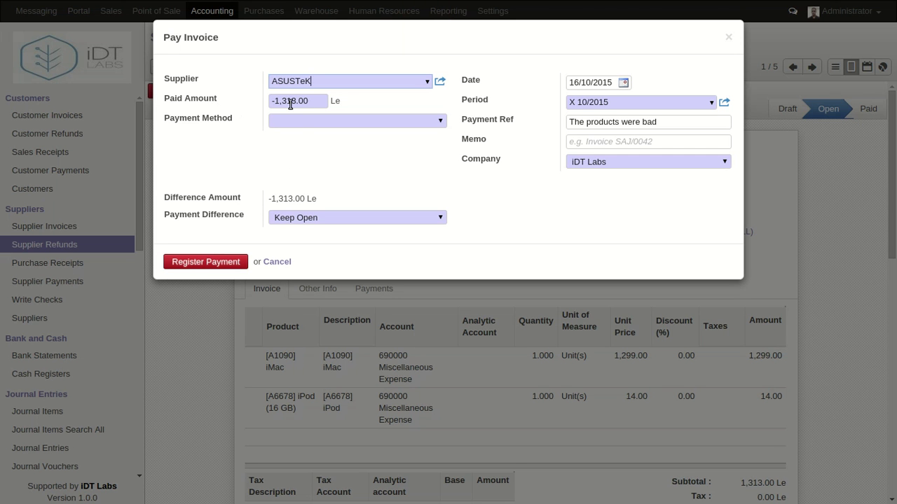
click(439, 123)
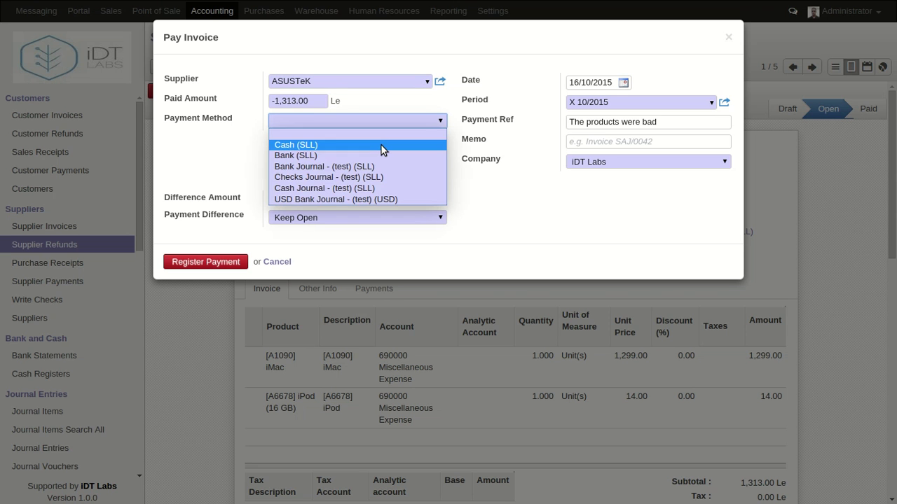
click(381, 144)
click(194, 241)
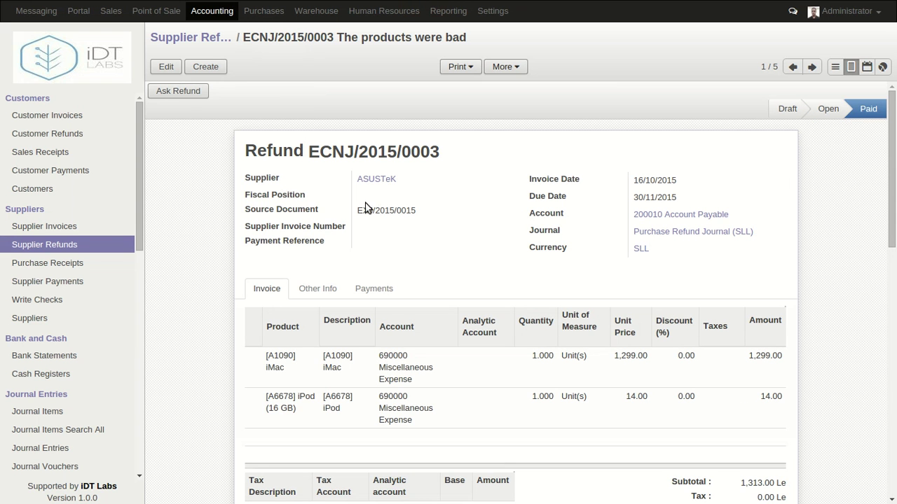
Check the supplier refunds and supplier payments lists for the paid ASUSTeK refund and its payment
click(58, 283)
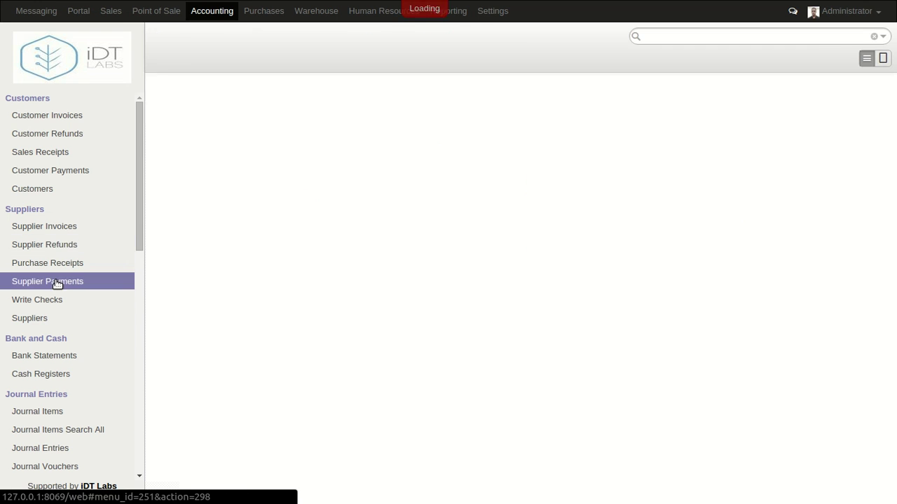
click(63, 244)
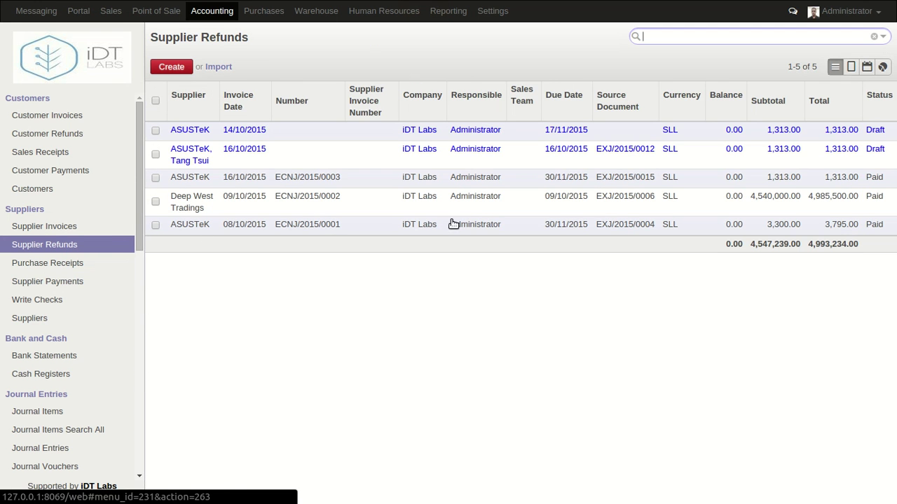
click(85, 284)
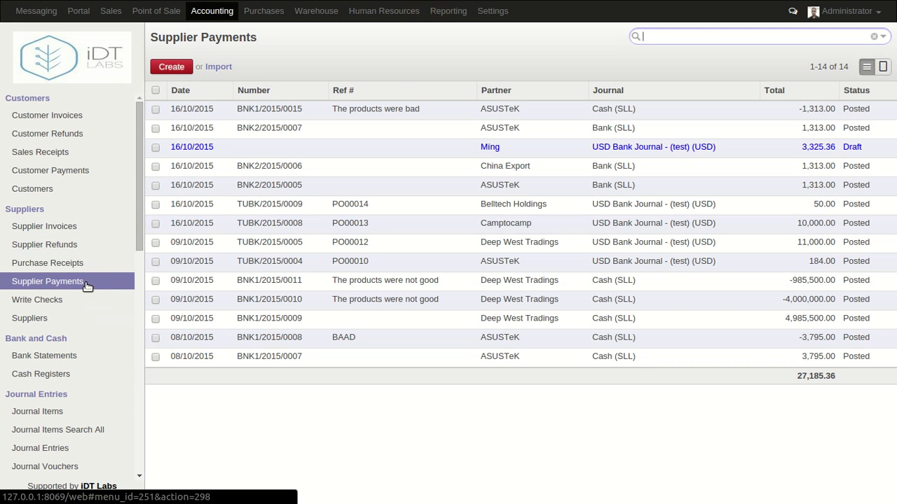